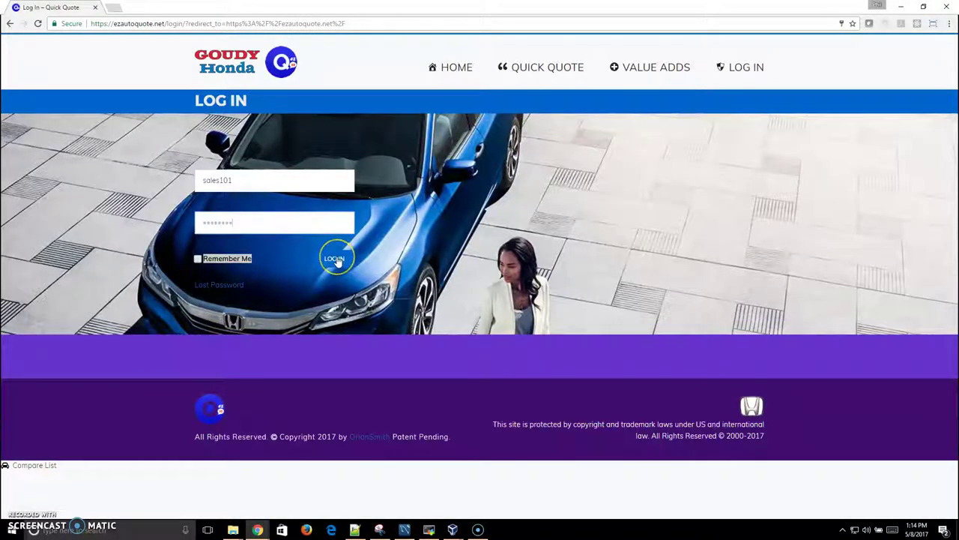
Submit the dealer login credentials to reach the Quick Quote home page.
click(337, 261)
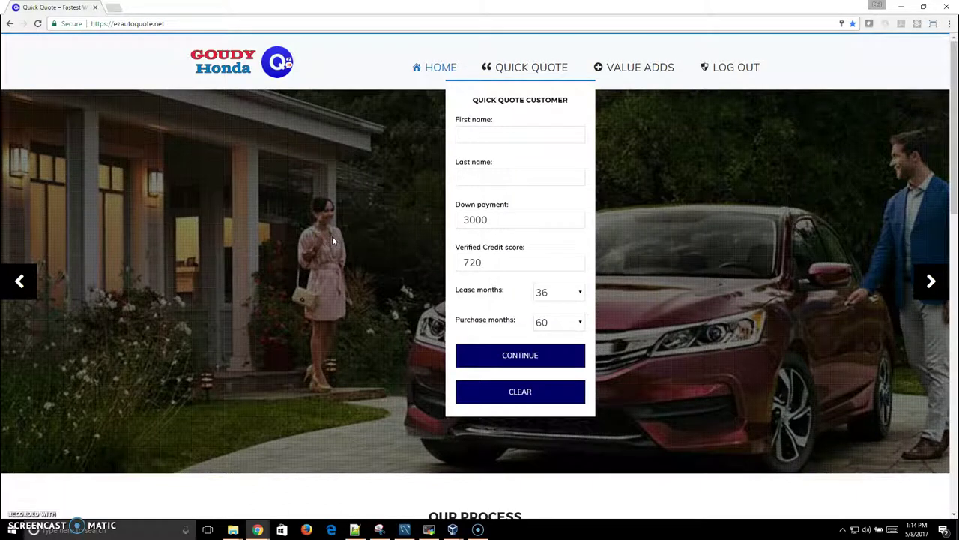
click(332, 284)
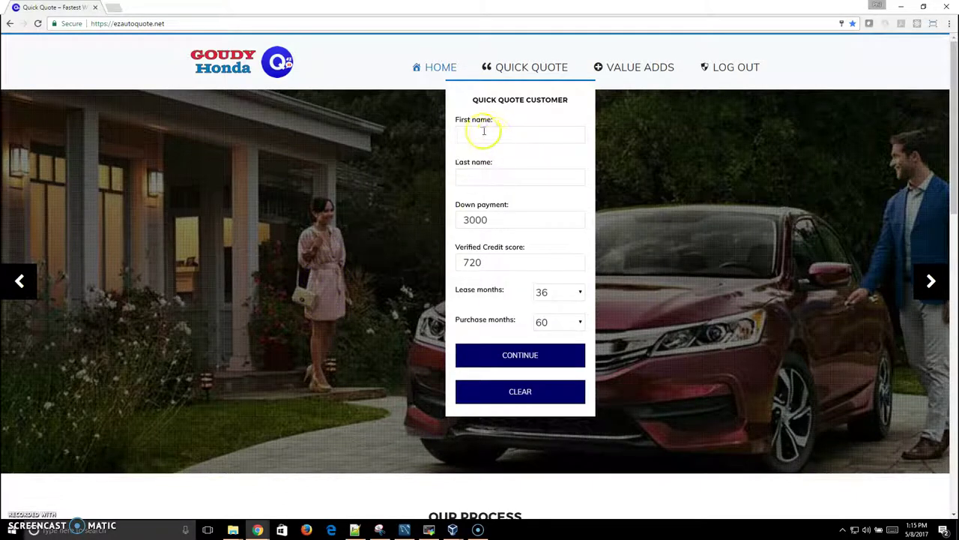
scroll(288, 301, down, 3)
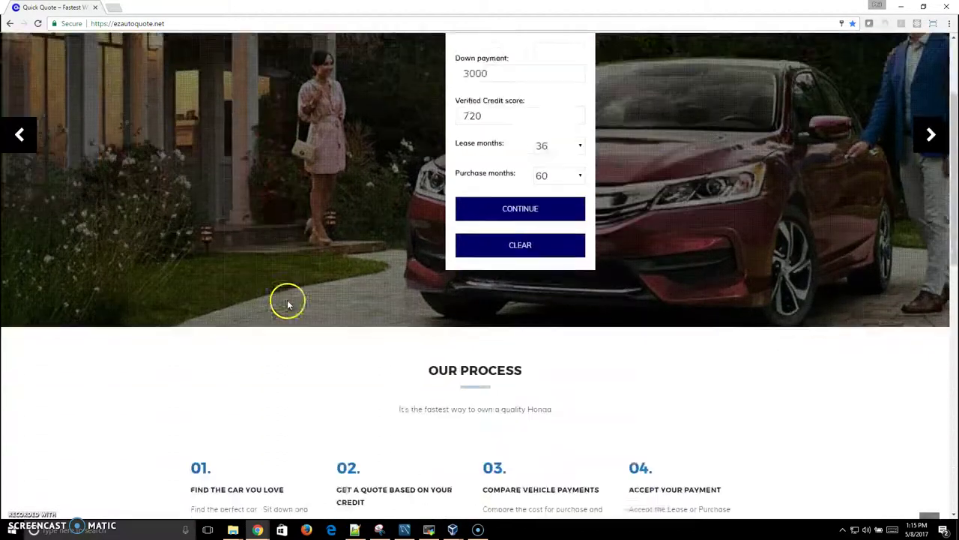
scroll(286, 305, down, 2)
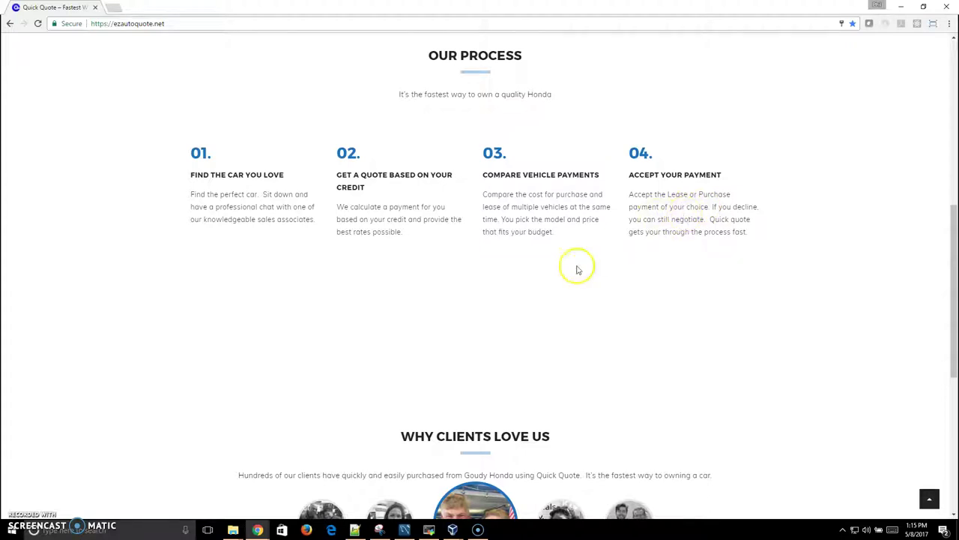
scroll(588, 246, down, 1)
scroll(587, 246, down, 1)
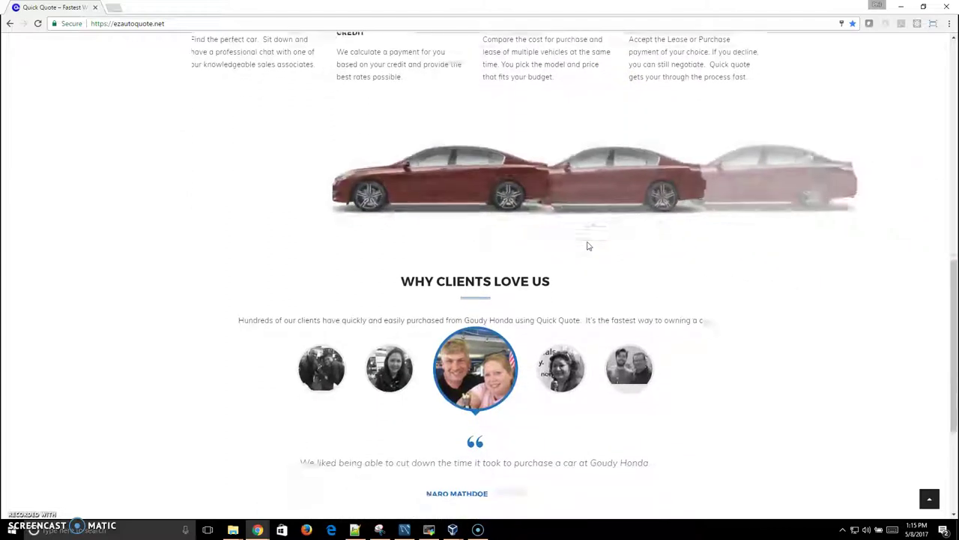
scroll(587, 246, down, 1)
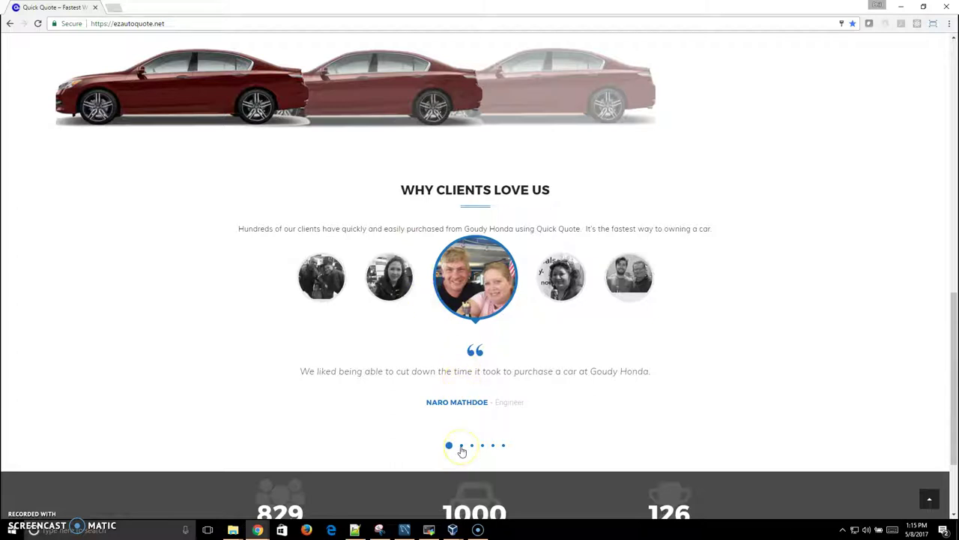
click(461, 447)
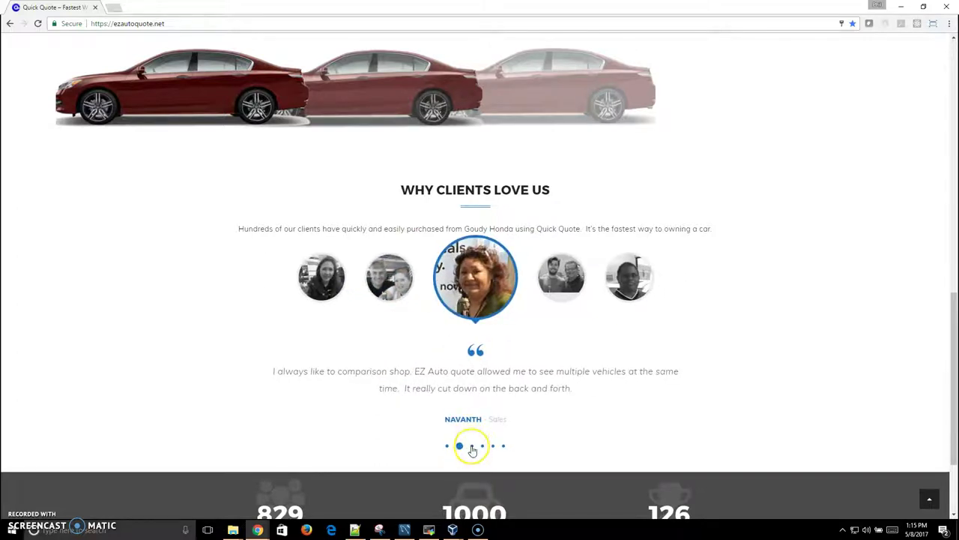
click(471, 446)
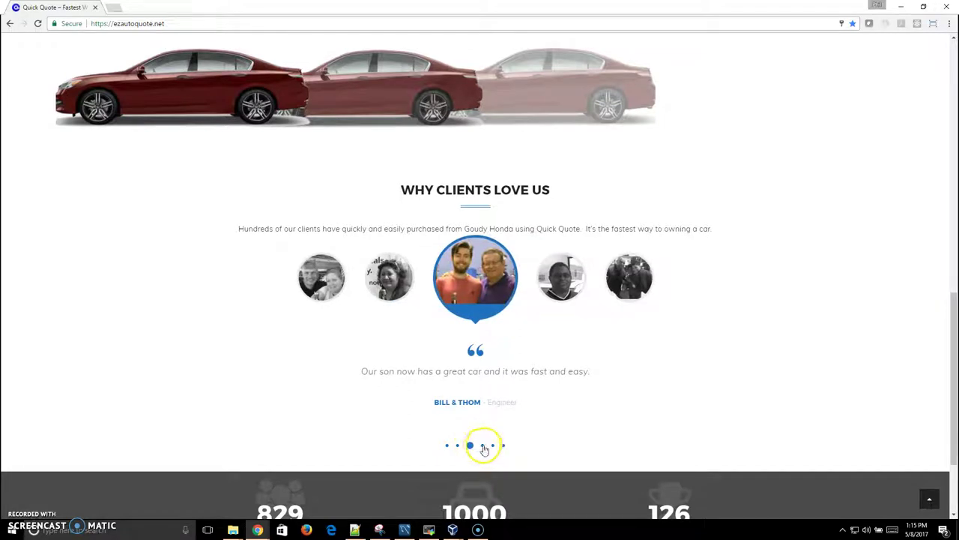
click(484, 446)
scroll(330, 284, up, 5)
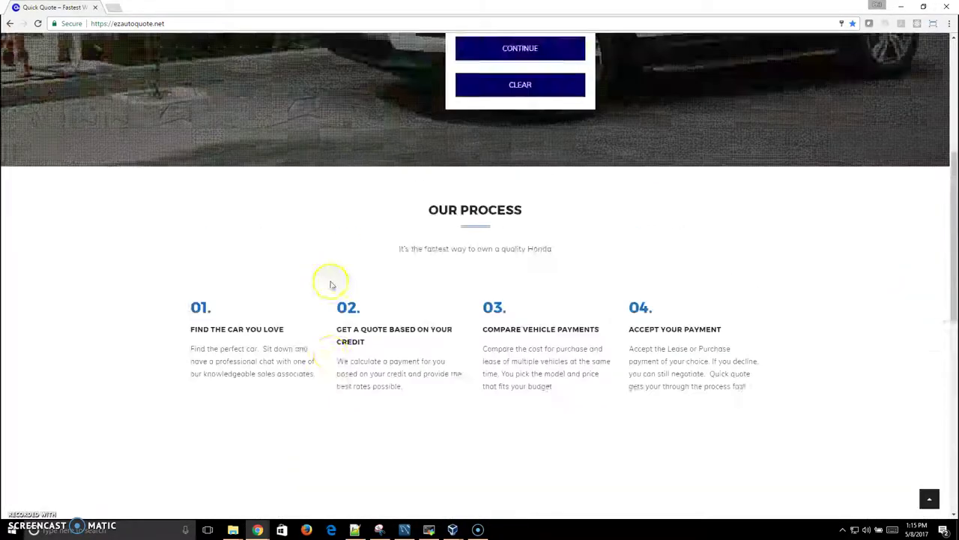
Enter the customer's first and last name, keep credit score 720, and submit the quick quote.
scroll(330, 284, up, 4)
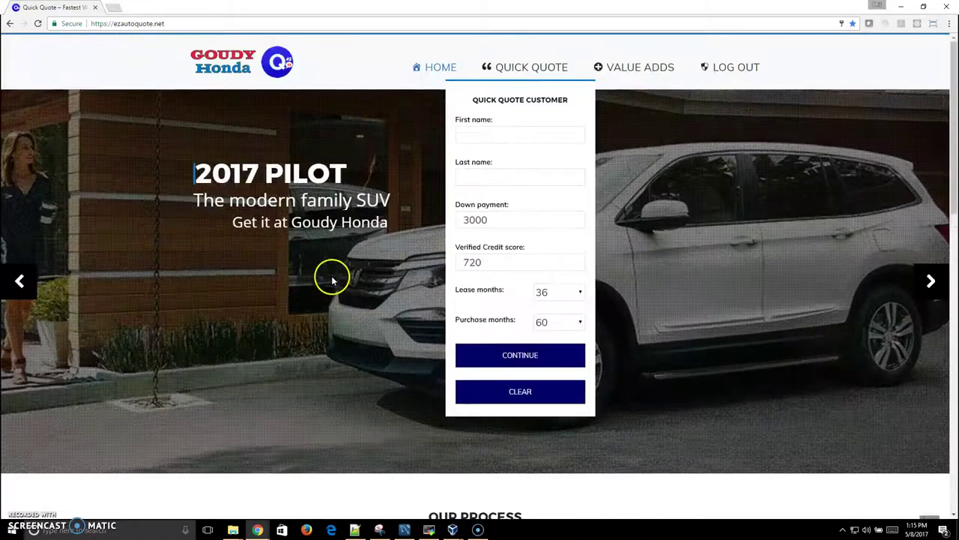
click(480, 132)
text(John)
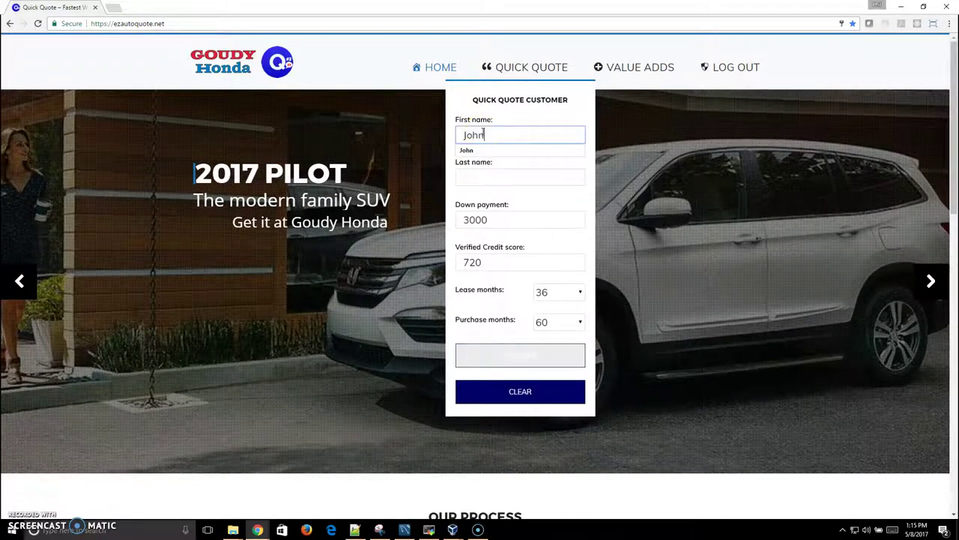
key(Tab)
text(Smi)
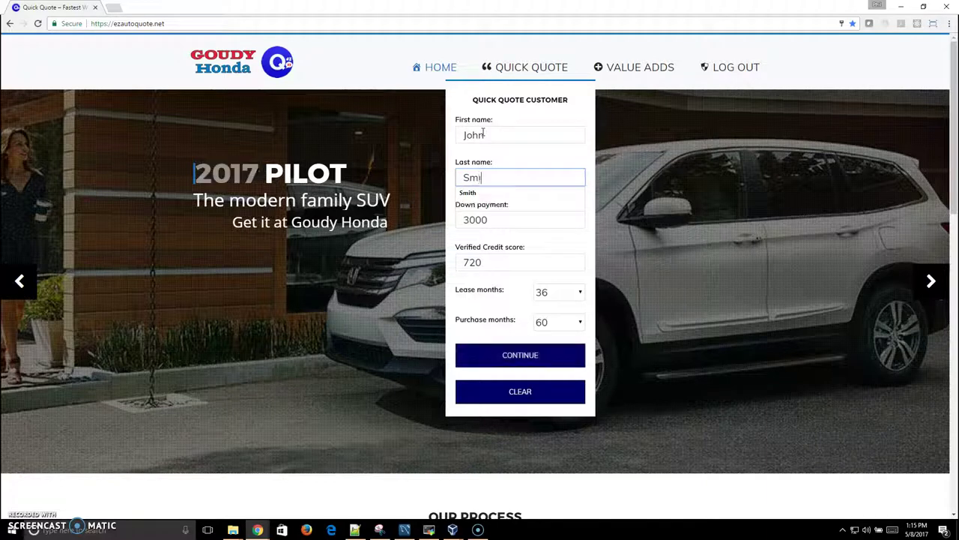
text(th)
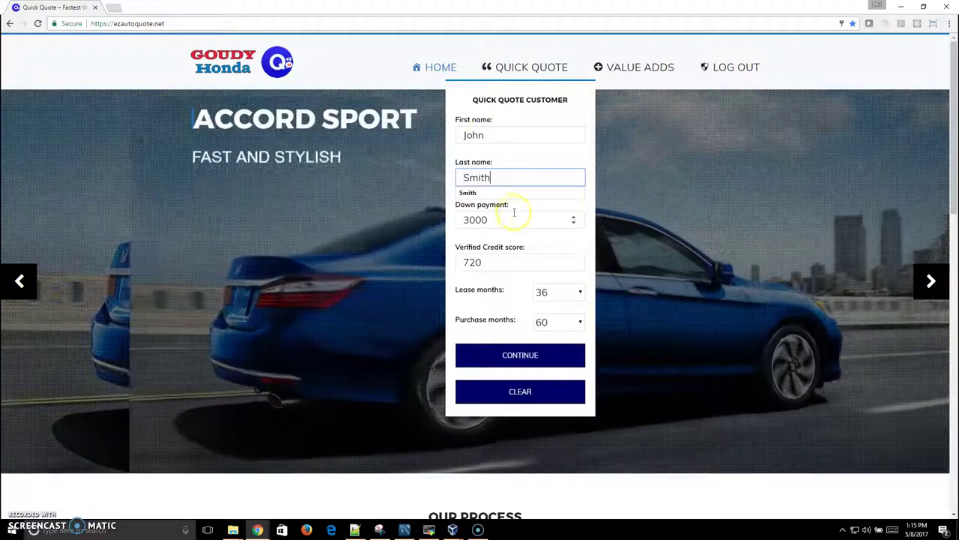
mouse_move(517, 262)
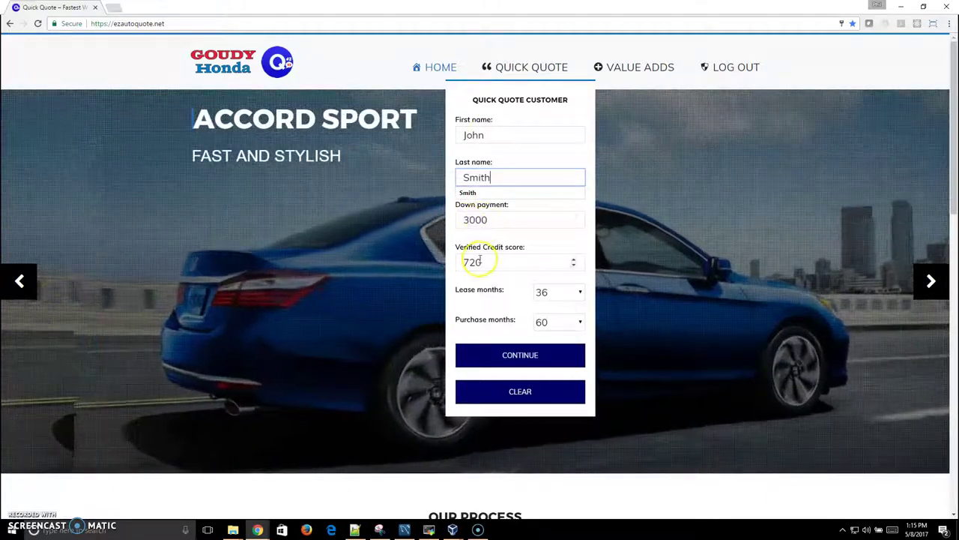
double_click(477, 262)
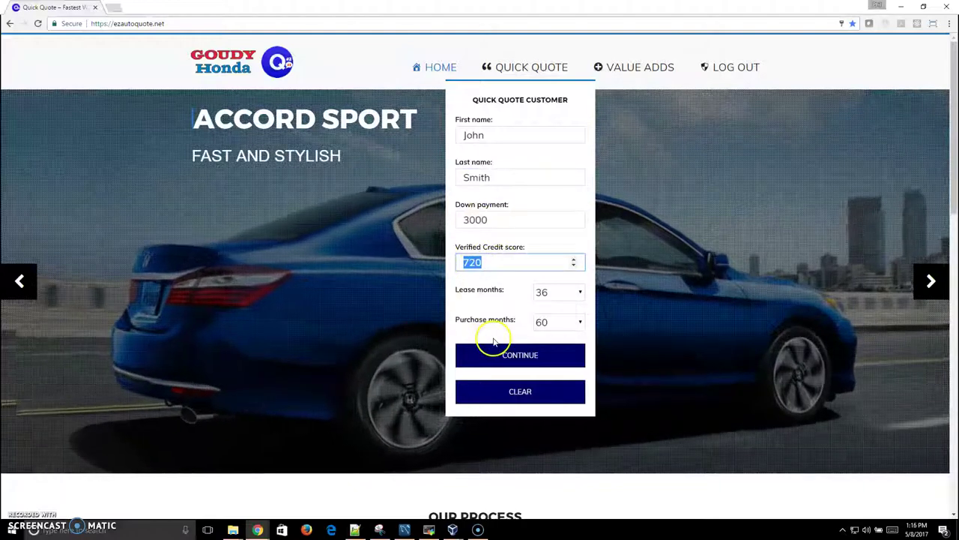
click(529, 362)
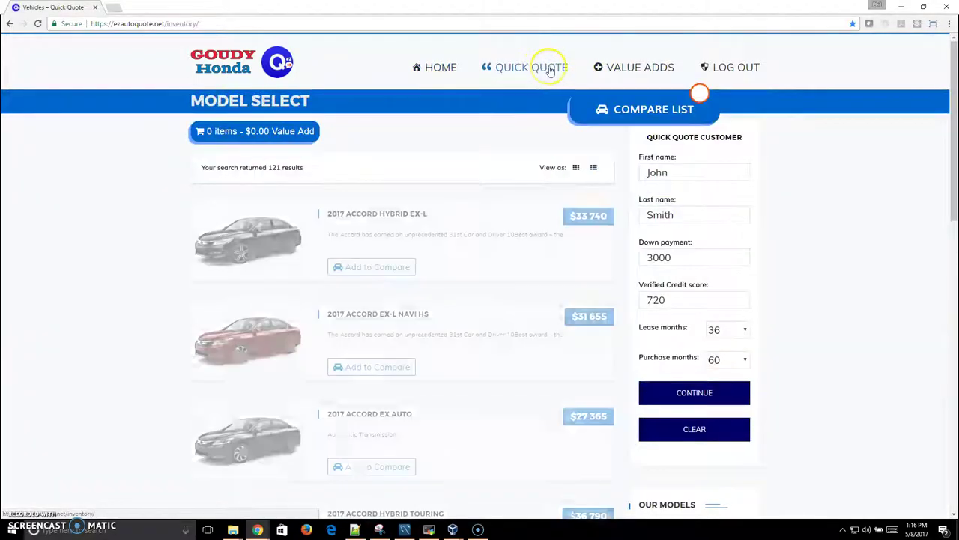
Search Pilot 2WD models and add the EX-L HS and EX-L RES to comparison.
click(553, 70)
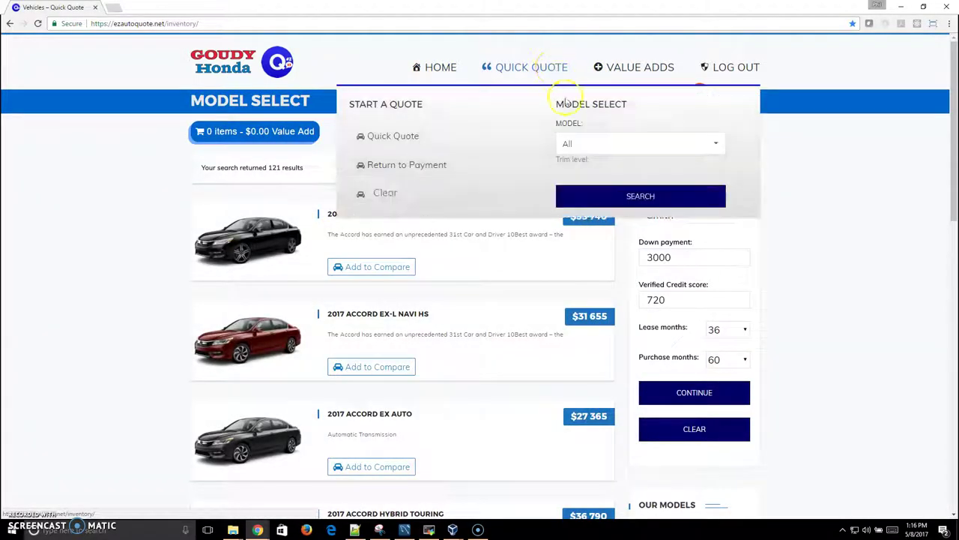
click(590, 144)
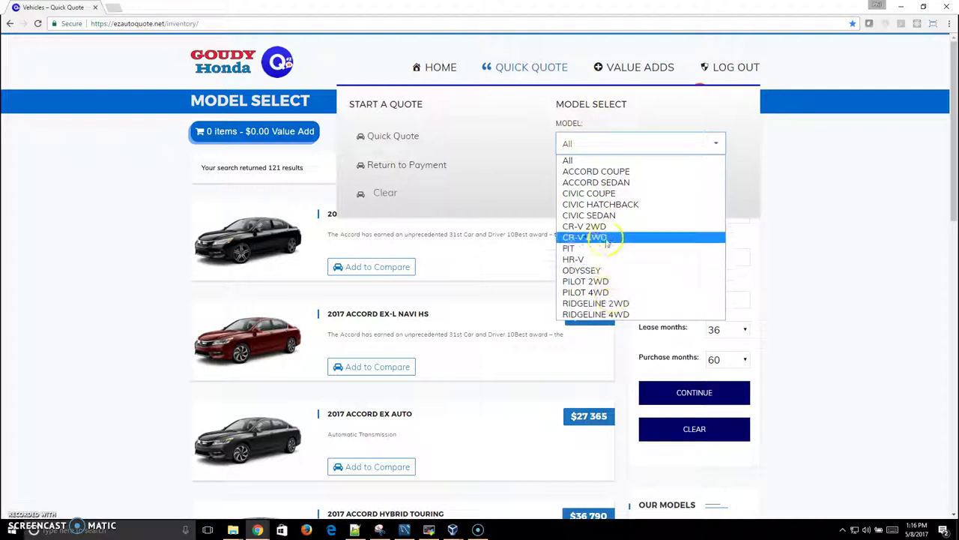
click(610, 283)
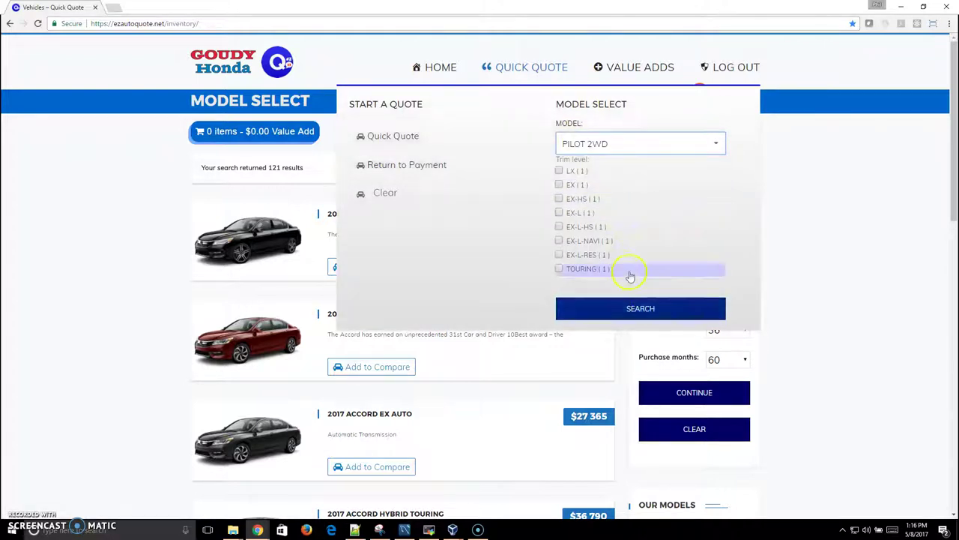
click(641, 308)
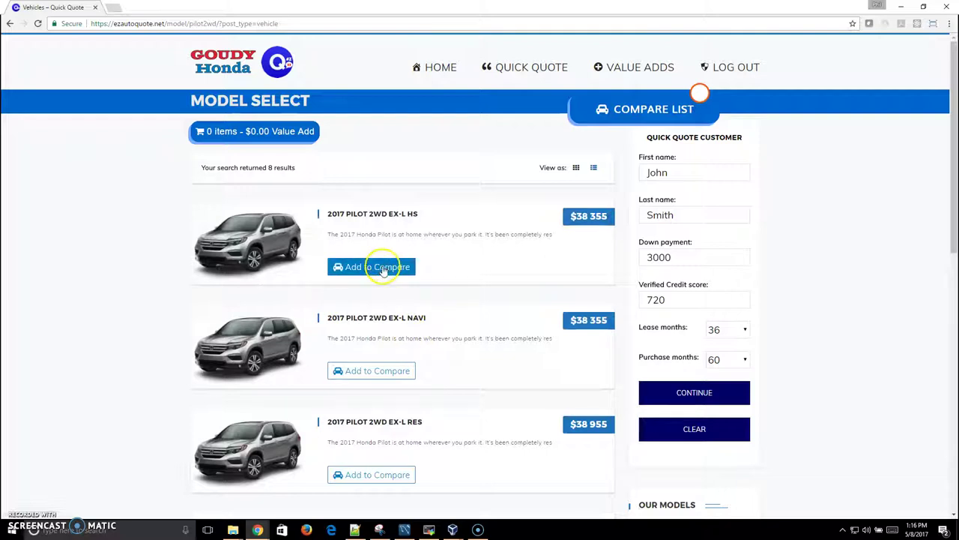
click(383, 268)
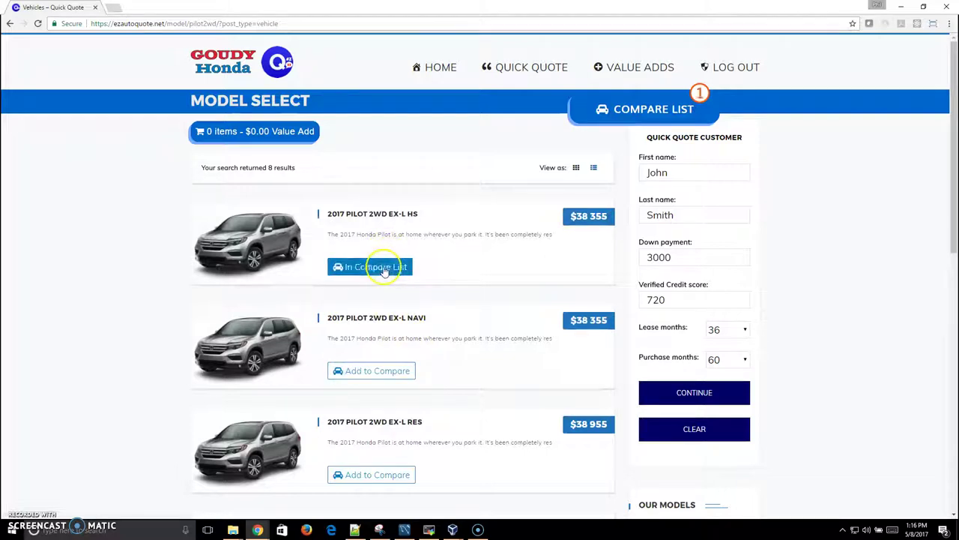
click(380, 477)
mouse_move(524, 67)
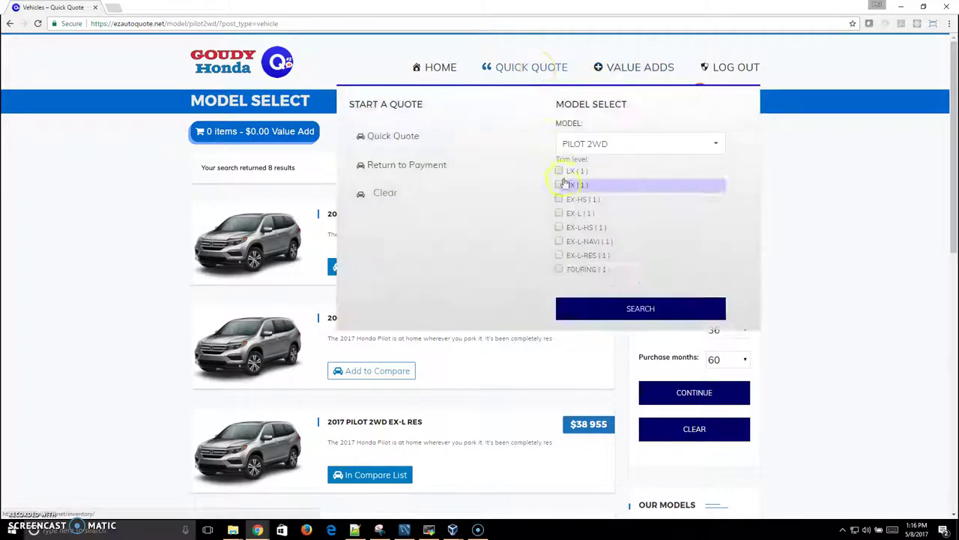
Search CR-V 2WD models and add the CR-V 1.5T EX-L to comparison.
click(620, 144)
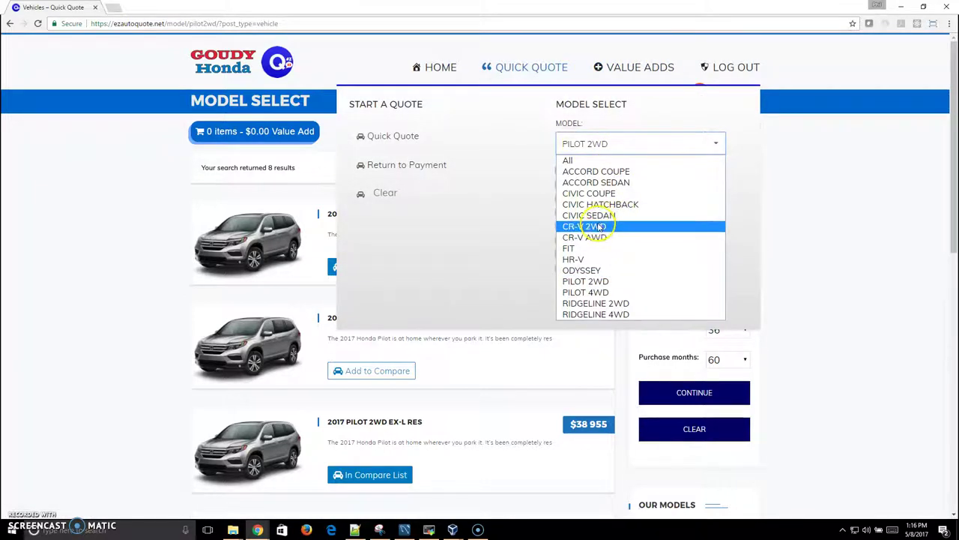
click(599, 227)
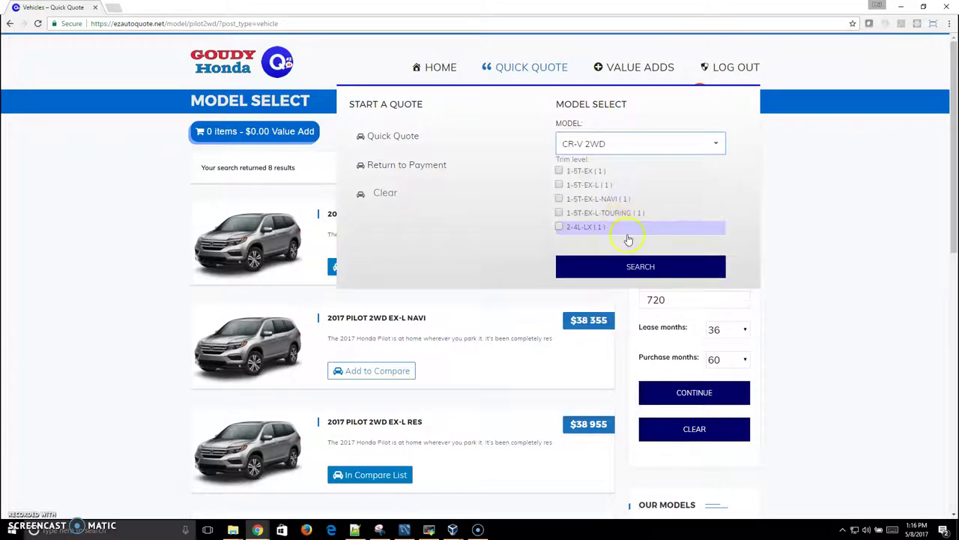
click(642, 266)
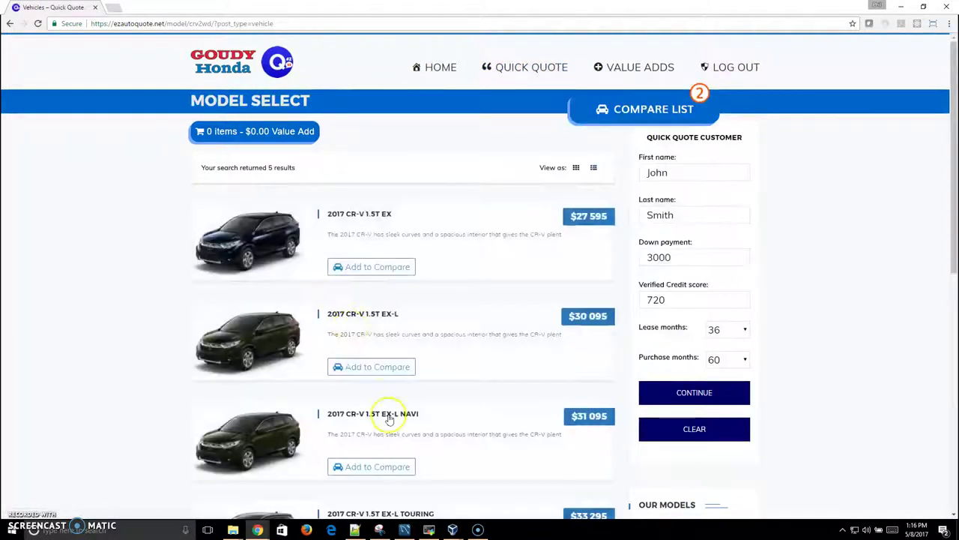
click(382, 372)
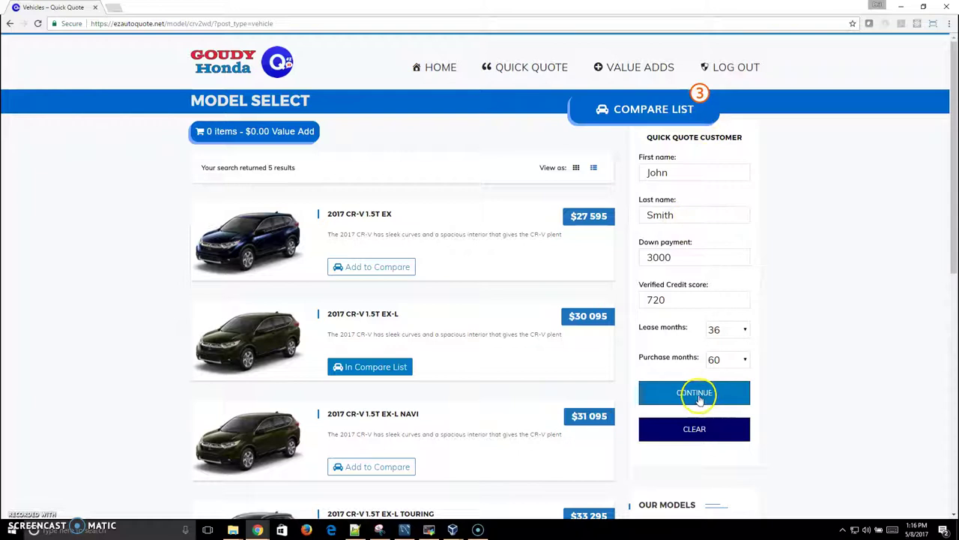
Generate the three-vehicle quote with lease and purchase payments and review the cards.
click(670, 392)
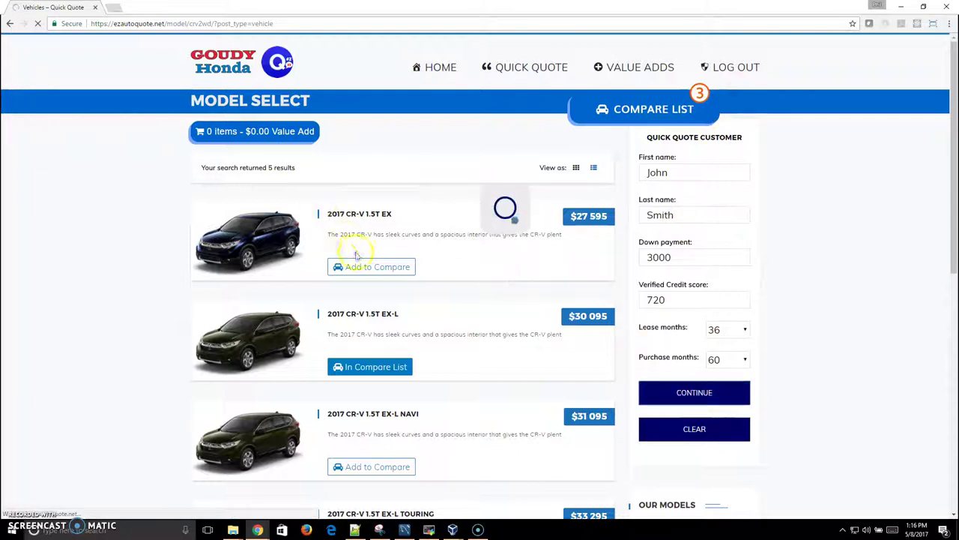
click(86, 227)
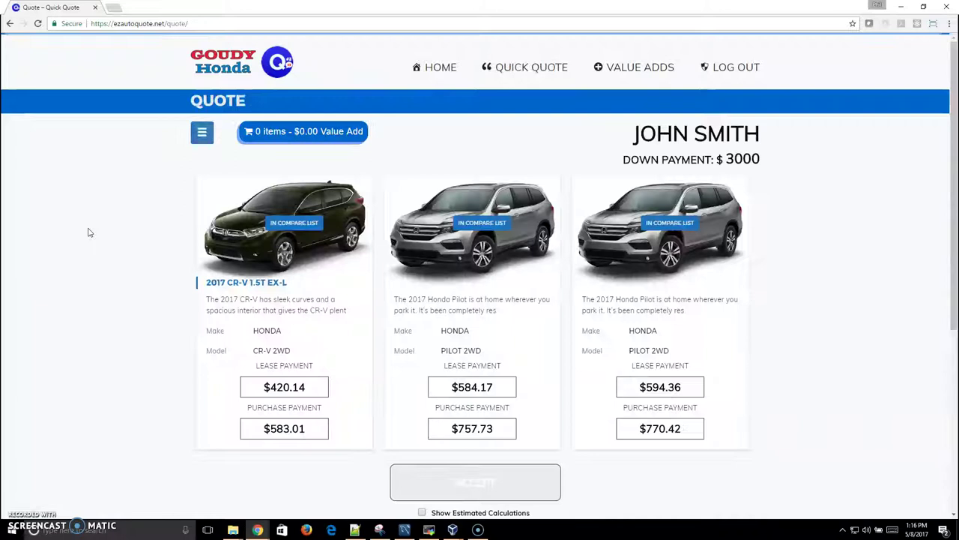
scroll(87, 233, down, 2)
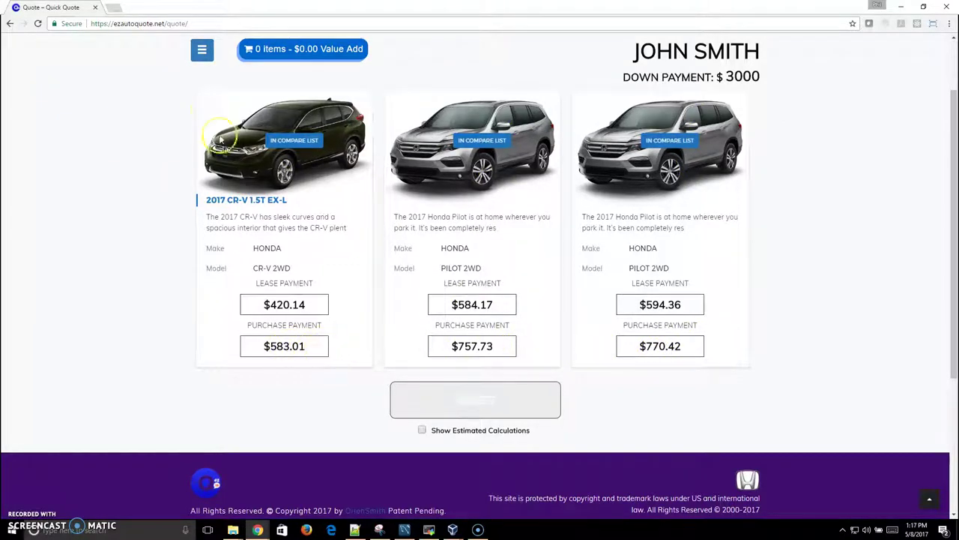
Raise the down payment to 6000 so all payments recalculate.
click(202, 48)
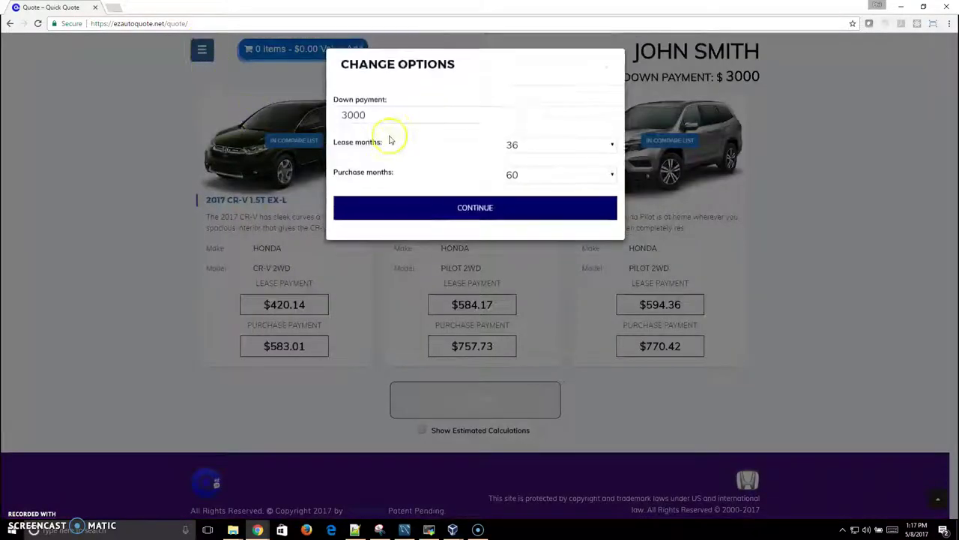
drag(347, 114, 321, 112)
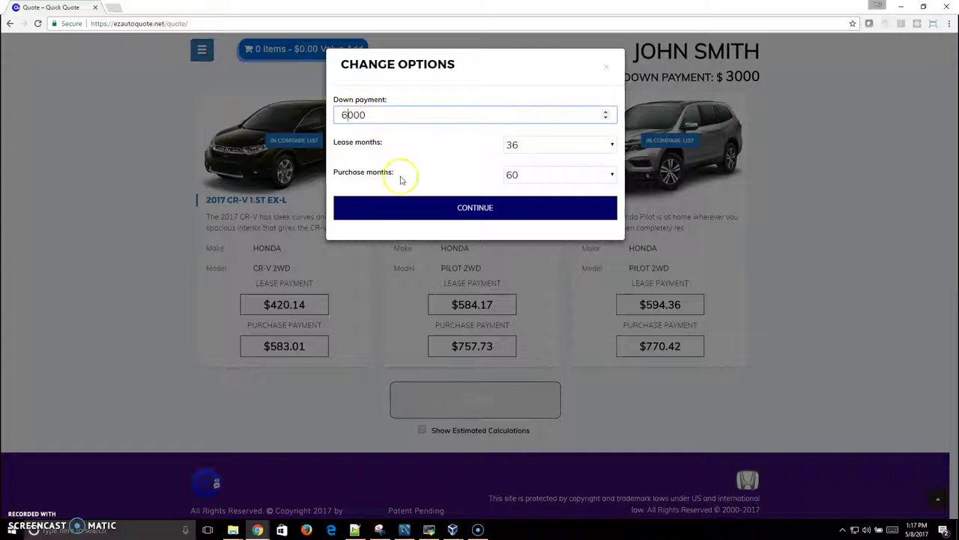
click(471, 206)
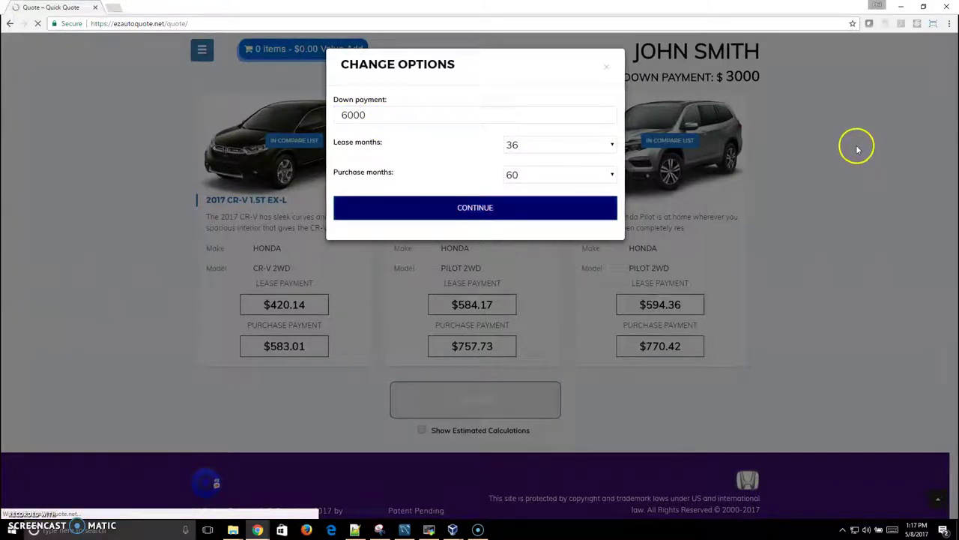
Select and accept the middle Pilot's $702.68 purchase payment.
scroll(480, 311, down, 3)
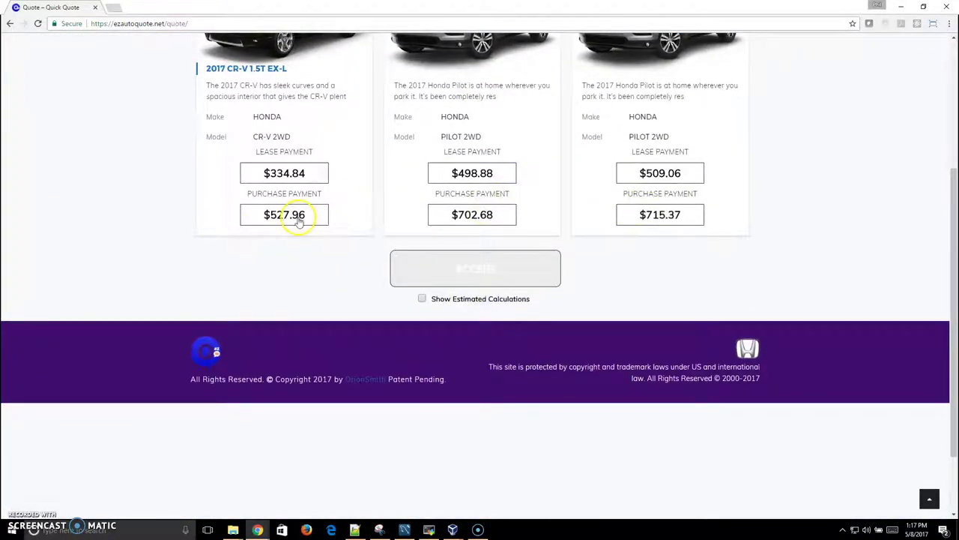
scroll(375, 235, up, 3)
scroll(377, 240, down, 1)
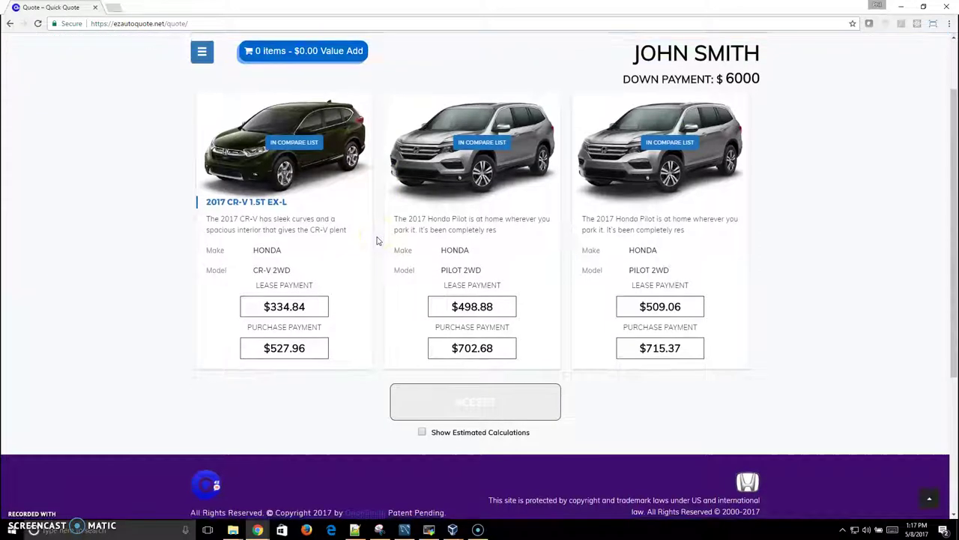
scroll(377, 240, down, 1)
click(553, 305)
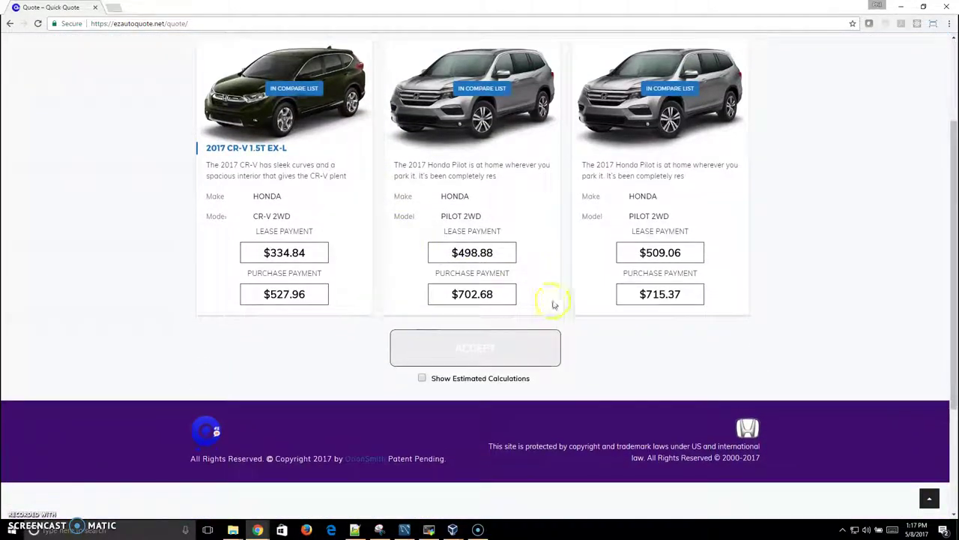
click(488, 296)
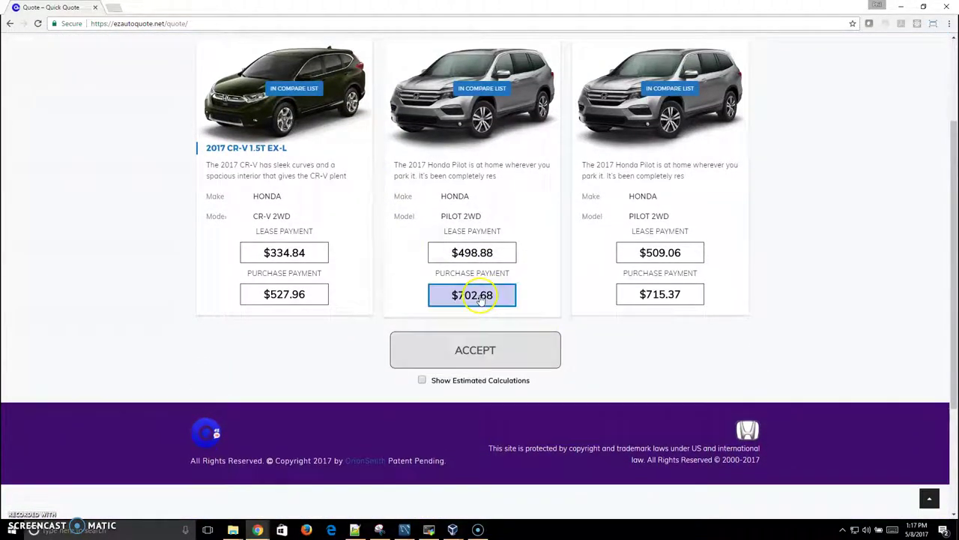
Confirm the 2017 Pilot 2WD EX-L HS with the $702.68 purchase payment checked instead of lease.
click(481, 354)
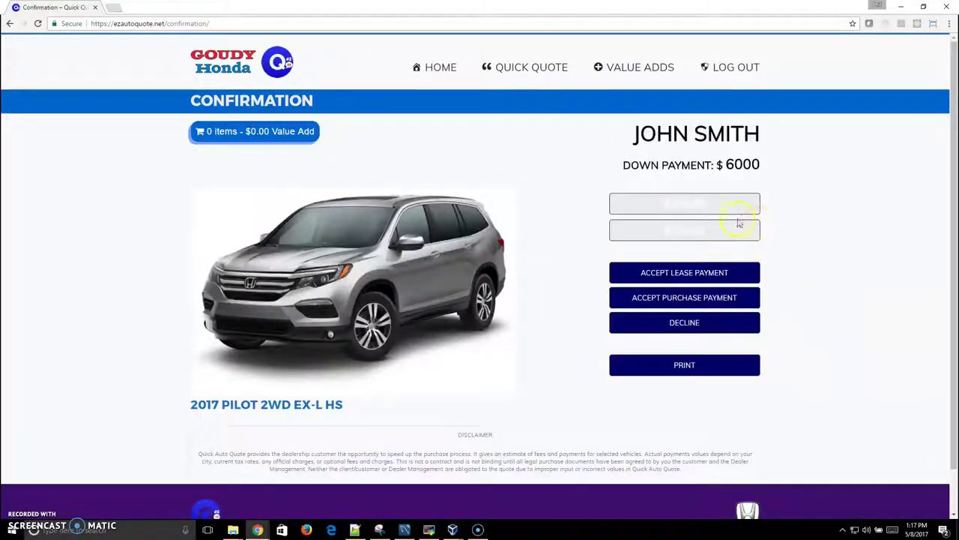
click(688, 275)
click(685, 309)
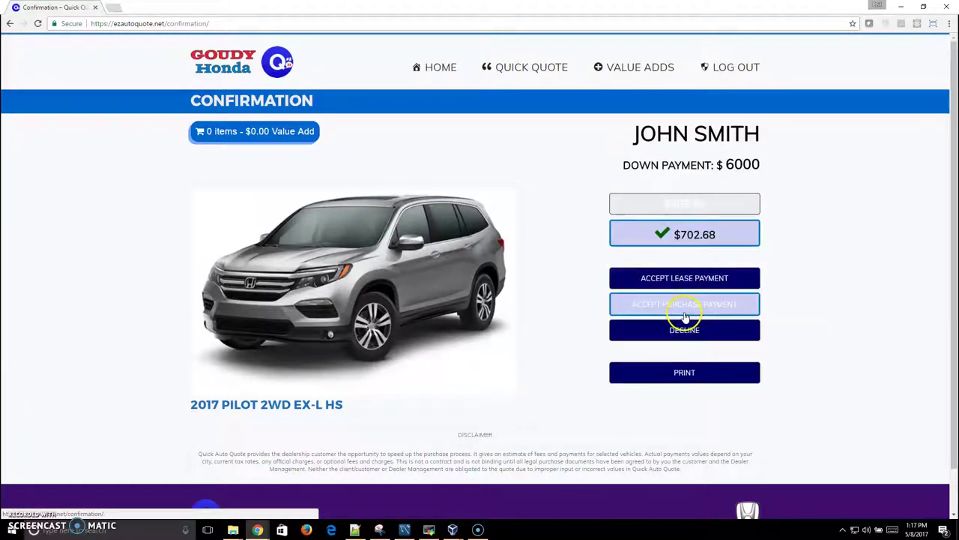
click(685, 278)
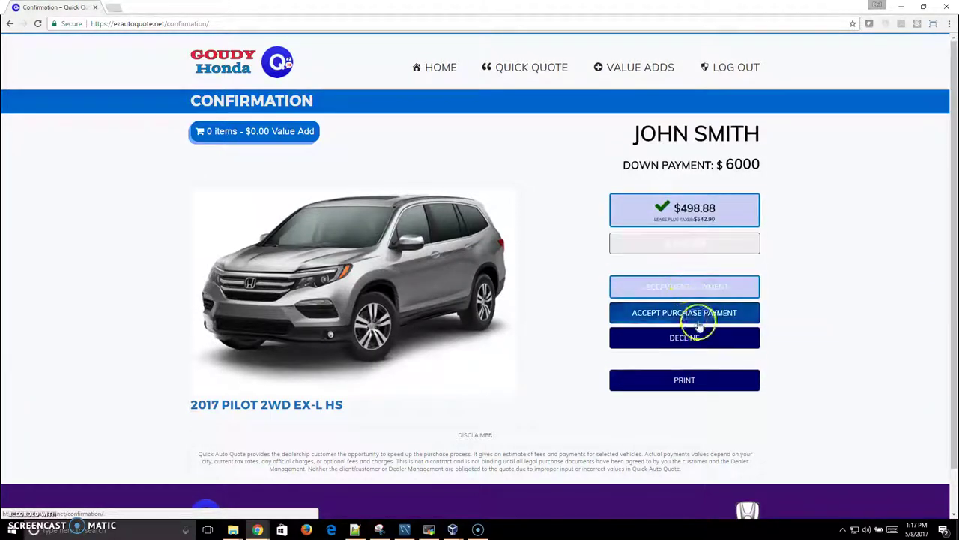
click(684, 312)
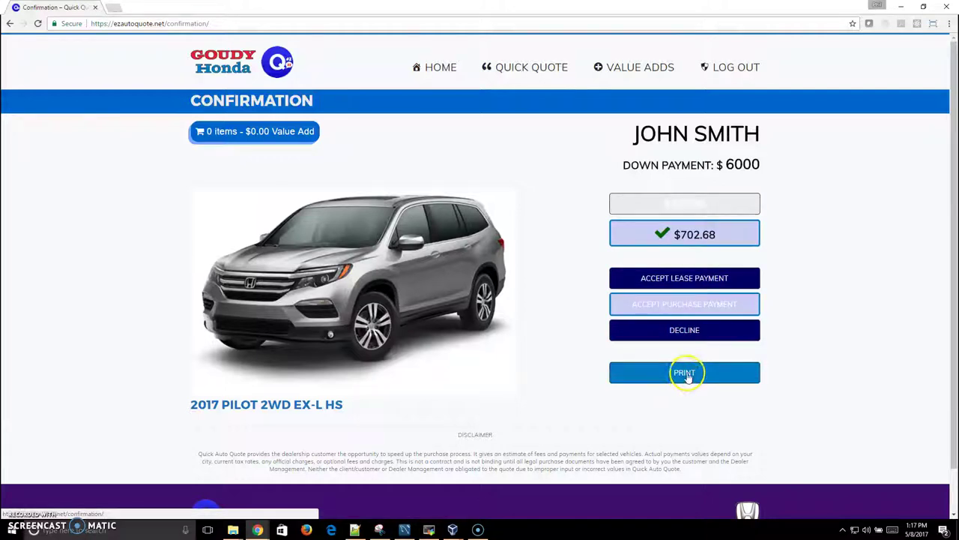
Open a Chrome print preview of the accepted quote and centre its window.
click(685, 373)
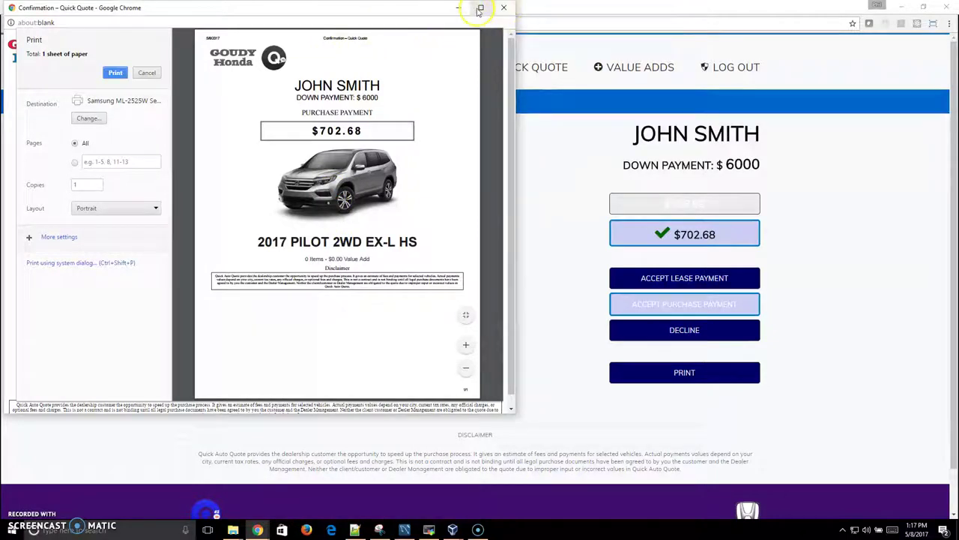
drag(385, 10, 597, 55)
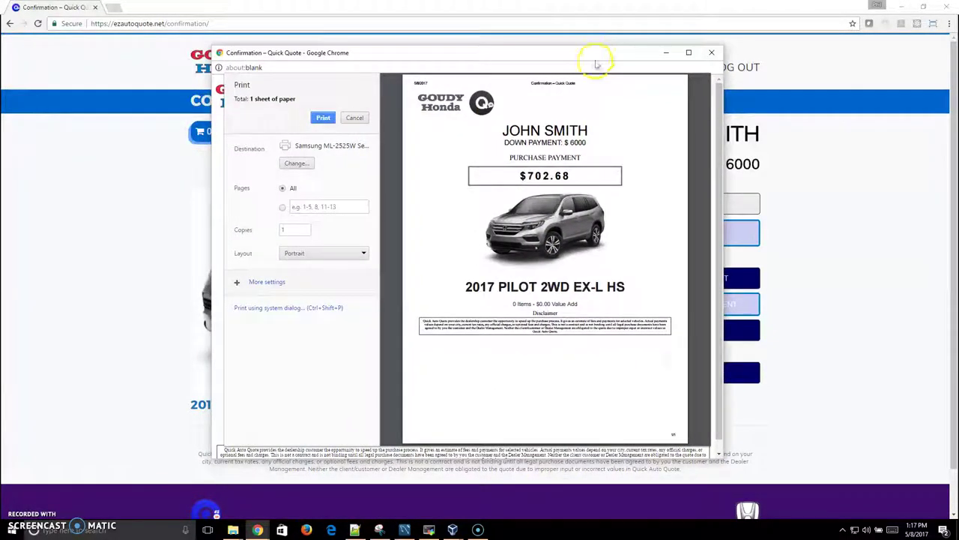